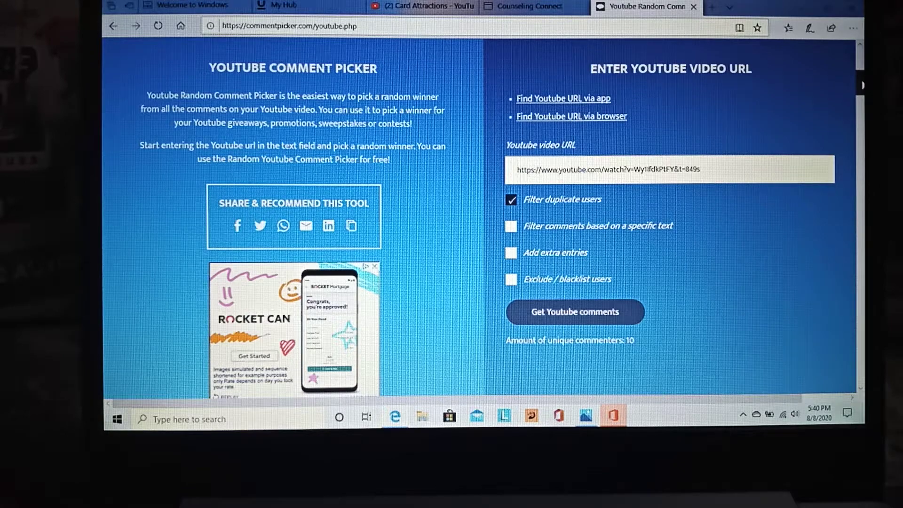
scroll(480, 212, "down", 3)
scroll(480, 212, "down", 2)
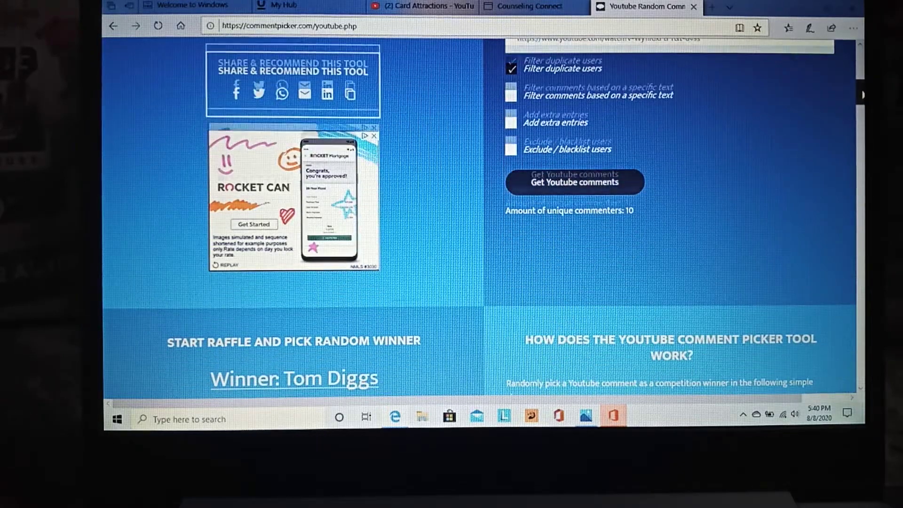
scroll(480, 212, "down", 4)
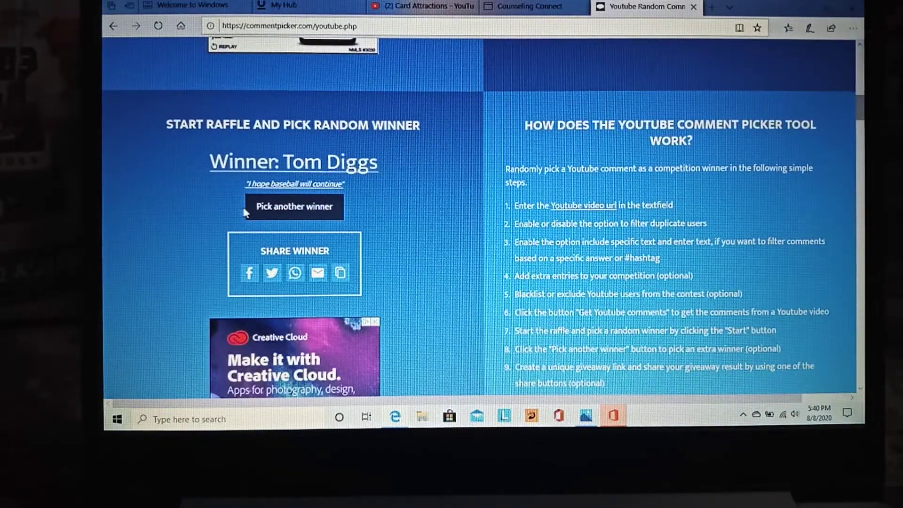
left_click(293, 206)
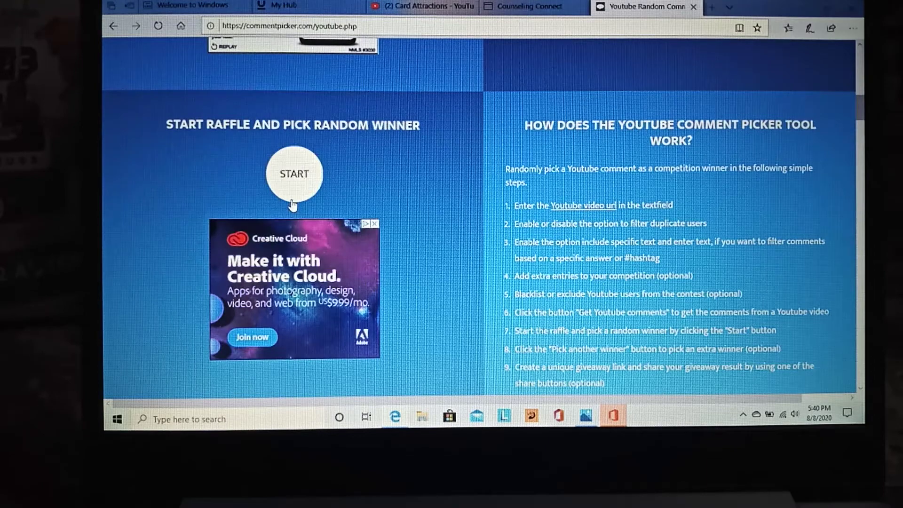
left_click(296, 175)
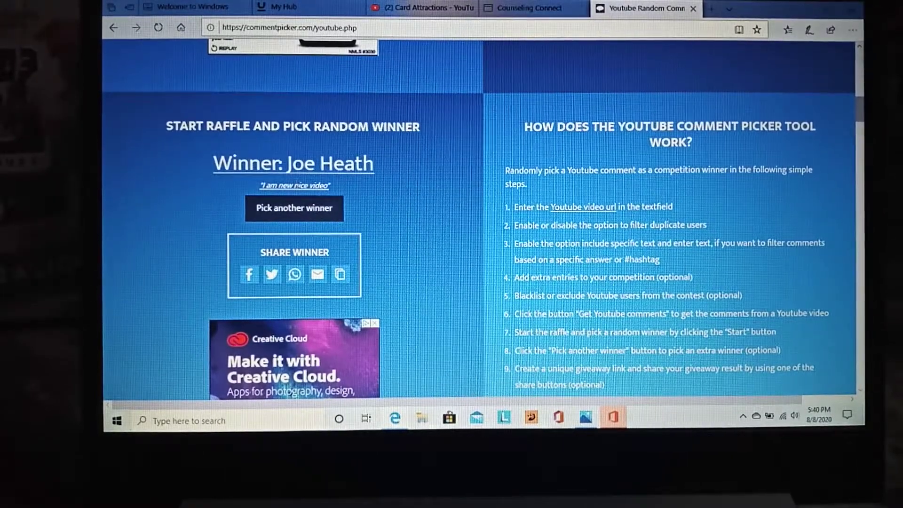
Step: Reset the raffle and run a fresh random winner draw
left_click(288, 206)
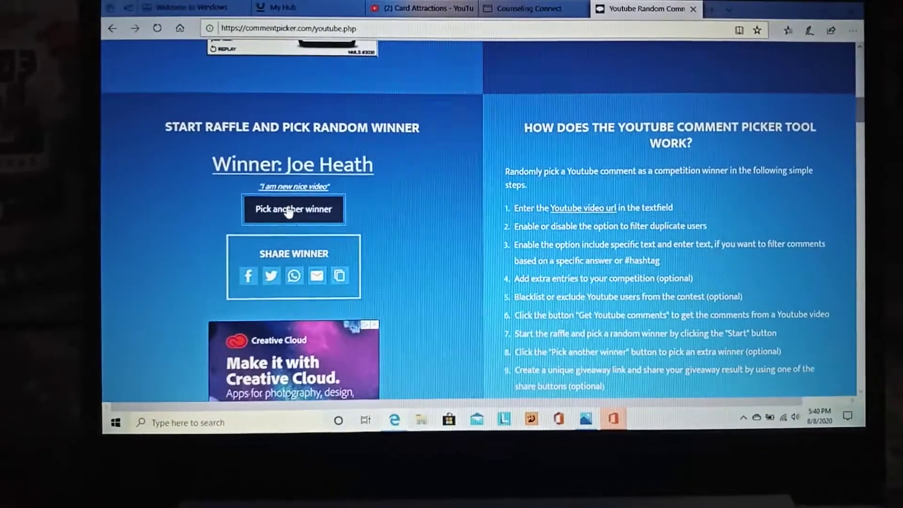
left_click(288, 207)
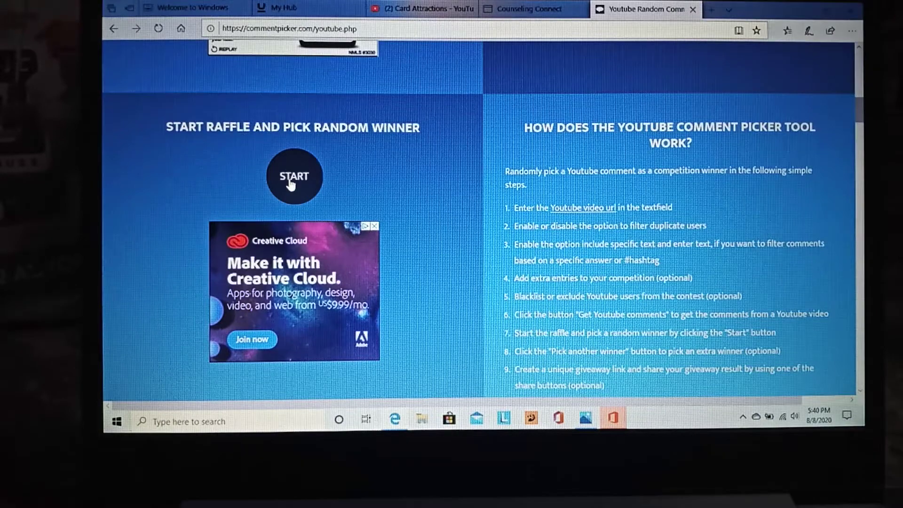
left_click(291, 180)
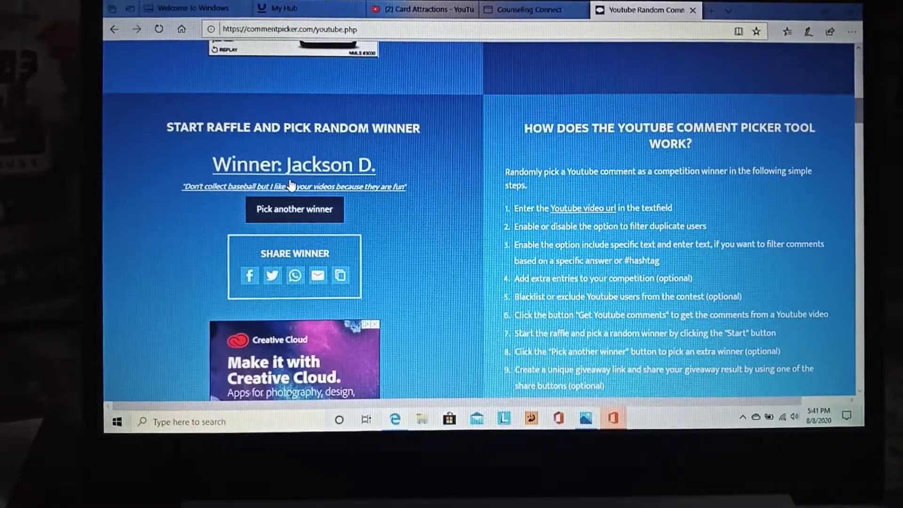
left_click(306, 212)
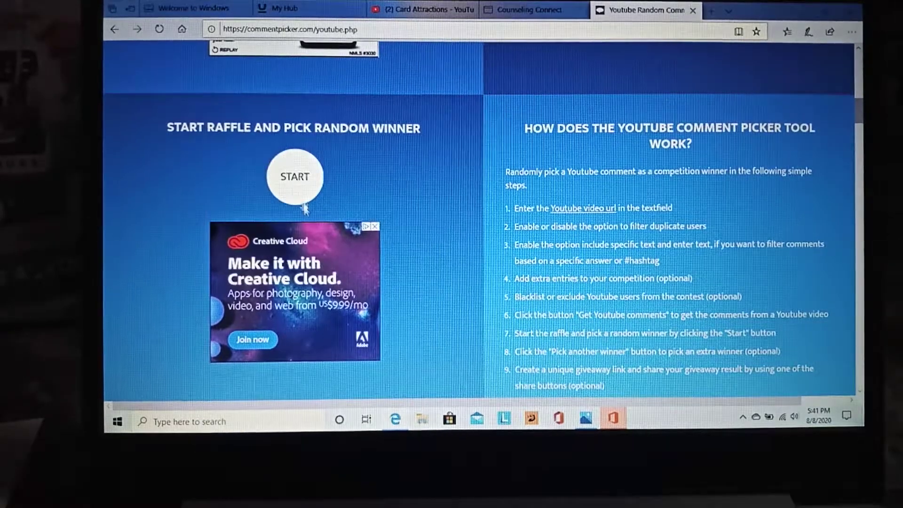
left_click(297, 184)
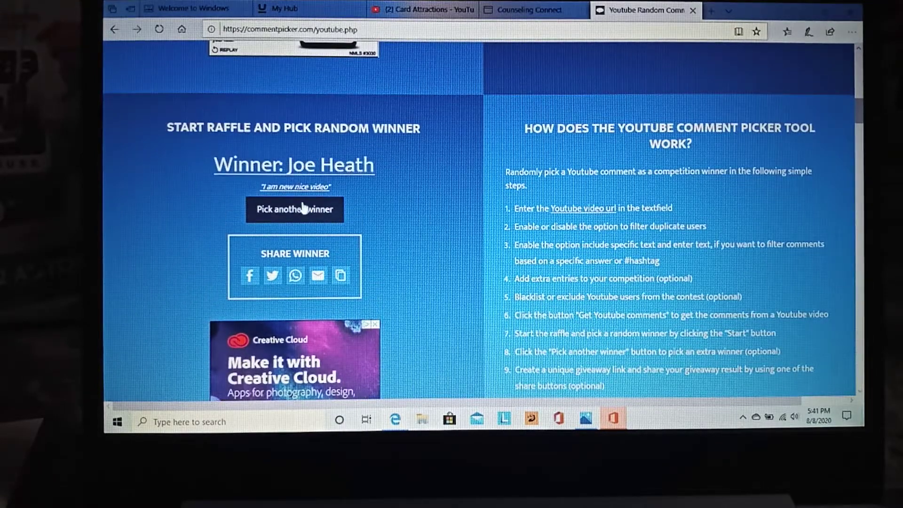
left_click(308, 212)
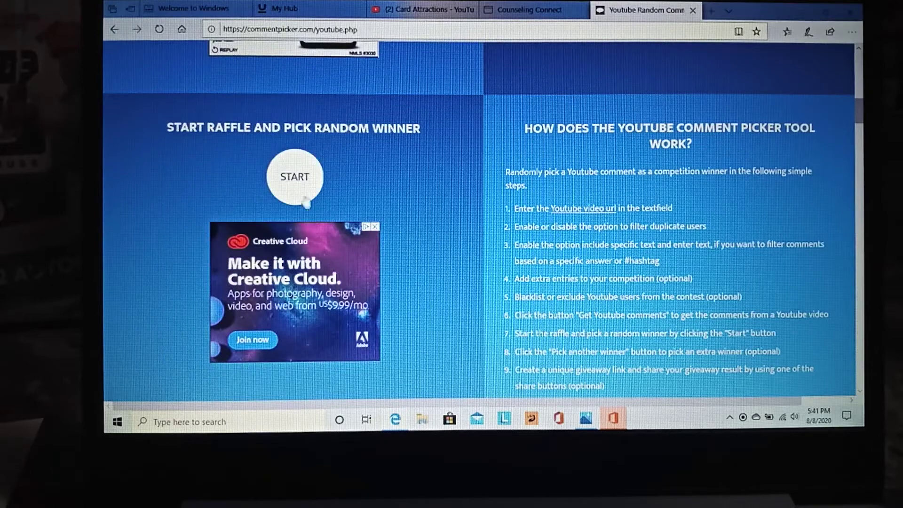
left_click(297, 185)
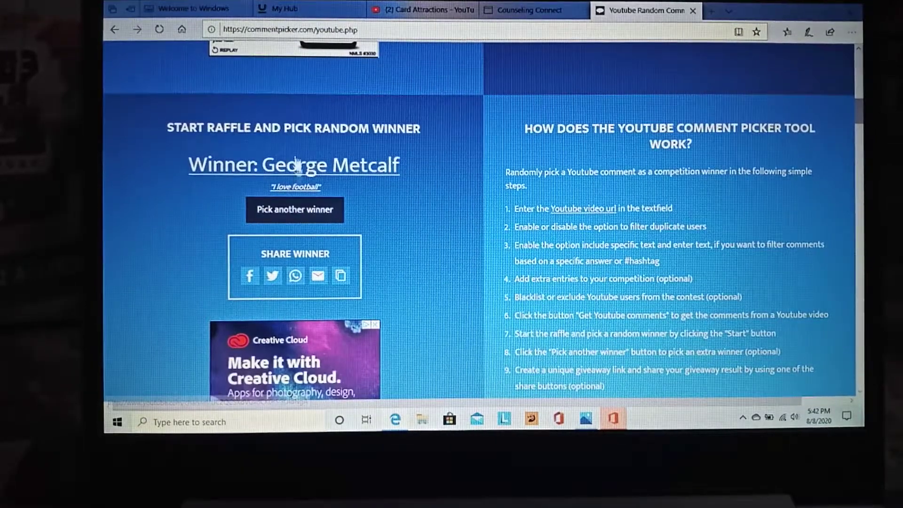
left_click(324, 210)
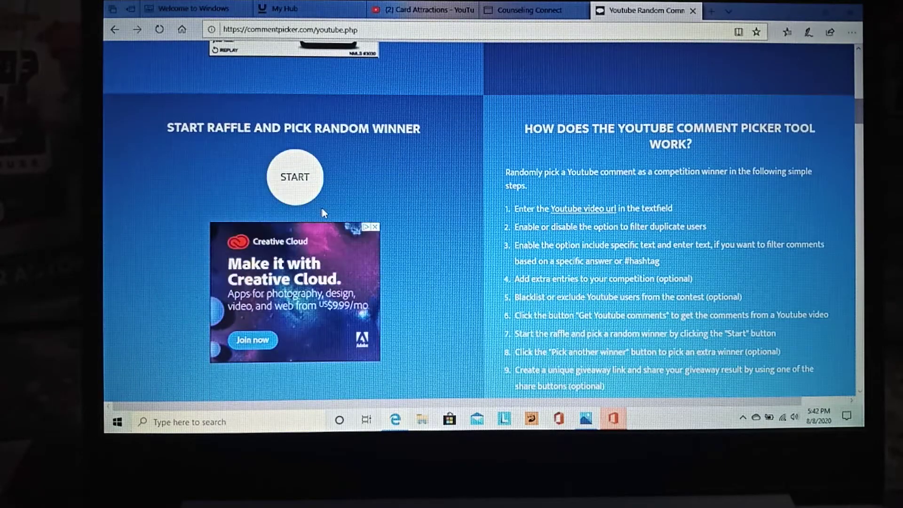
left_click(307, 179)
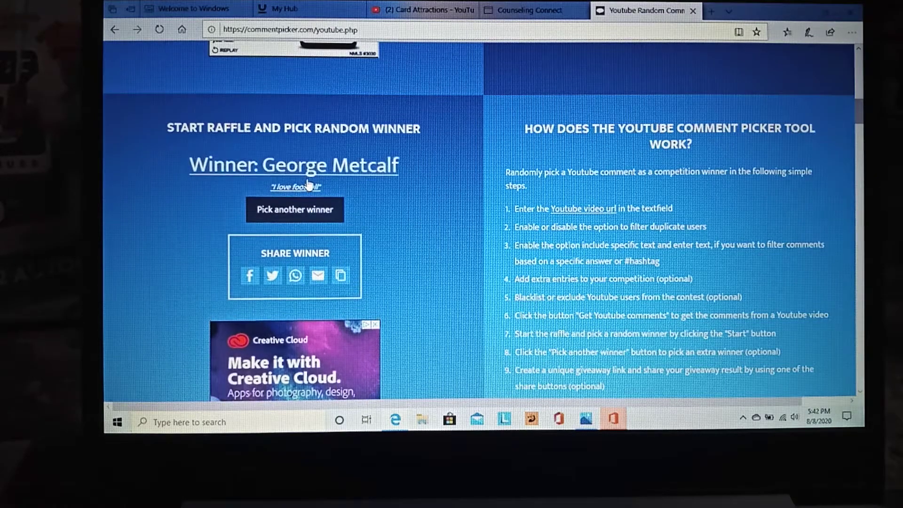
left_click(290, 210)
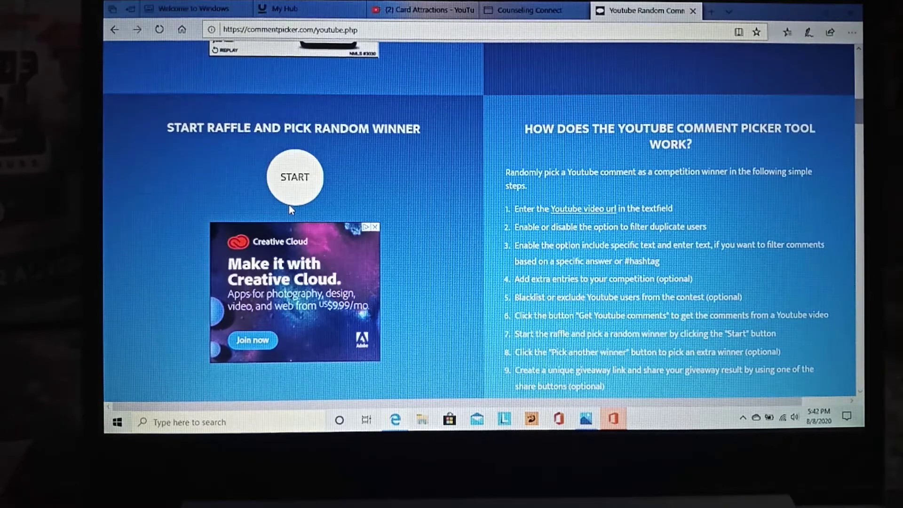
left_click(299, 192)
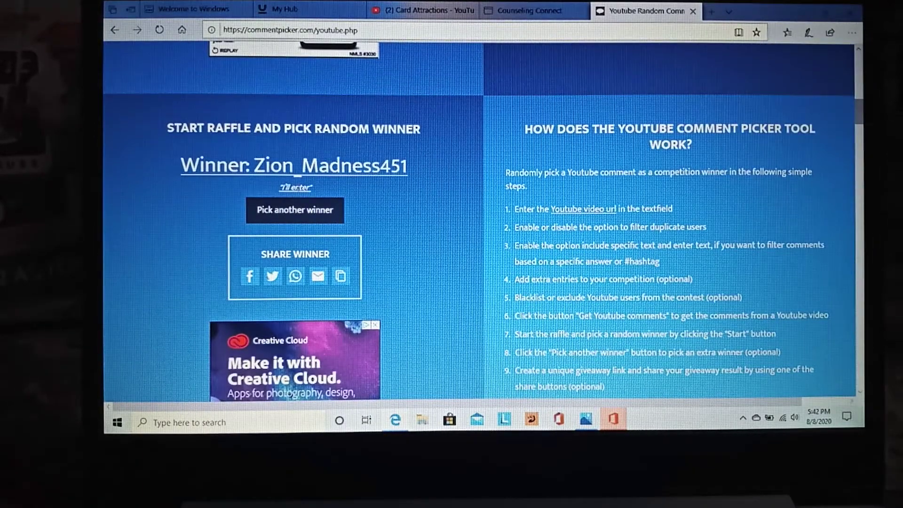
left_click(311, 211)
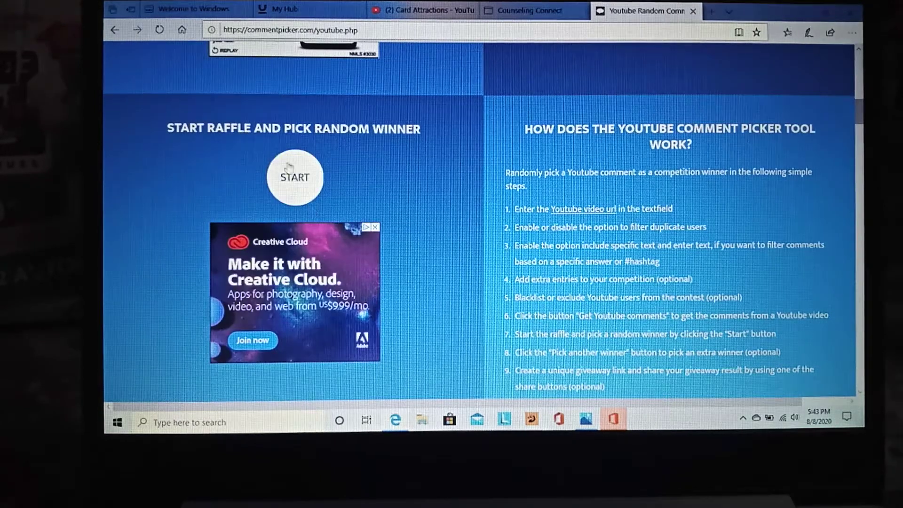
left_click(307, 183)
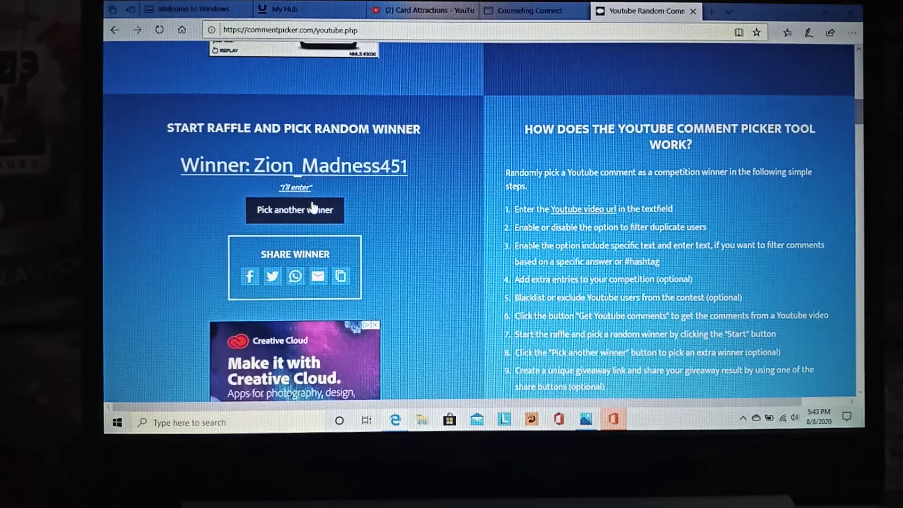
left_click(319, 211)
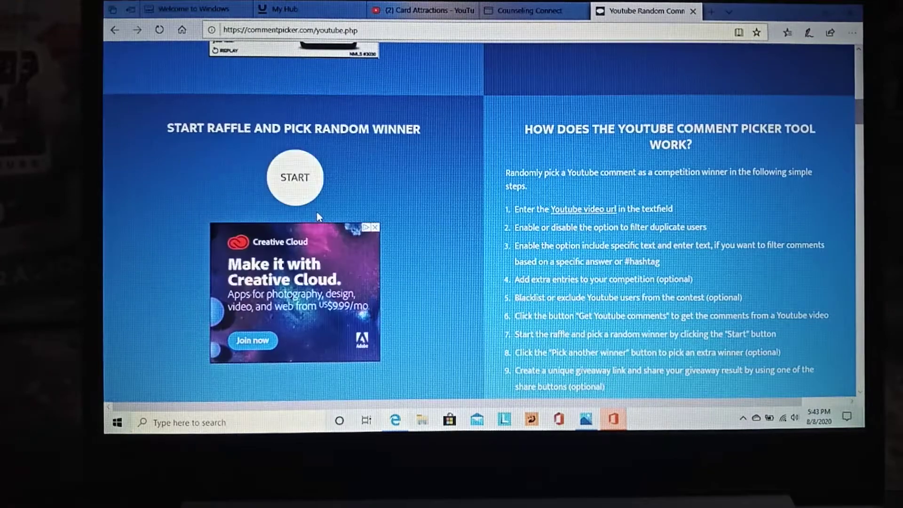
Step: Start the final raffle draw for the last giveaway winner
left_click(297, 180)
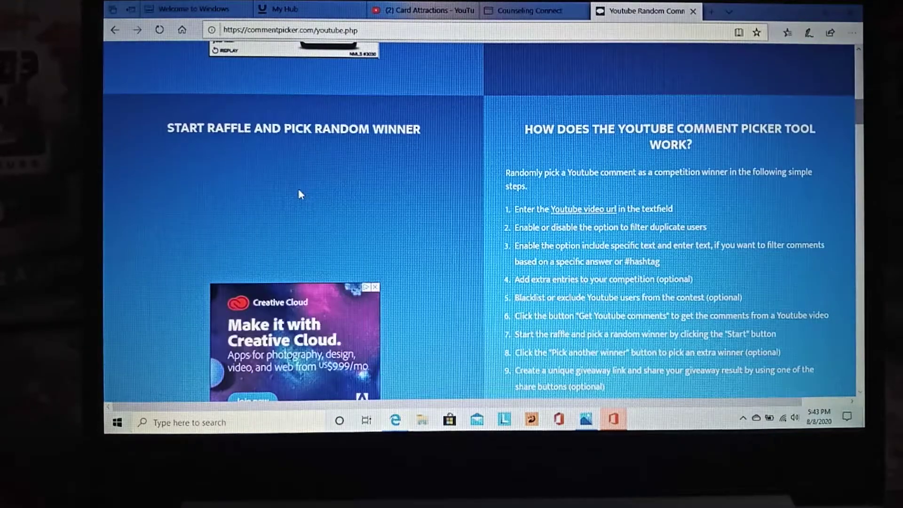